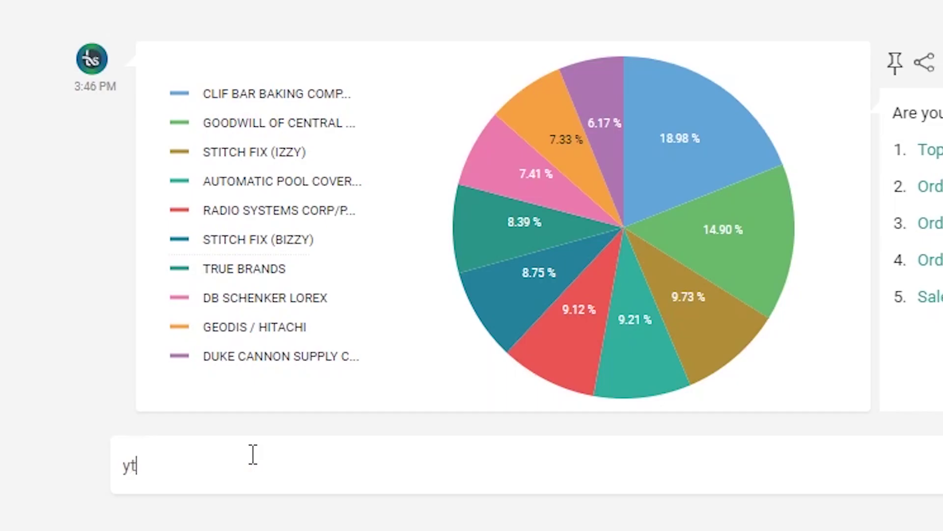
text(ytd)
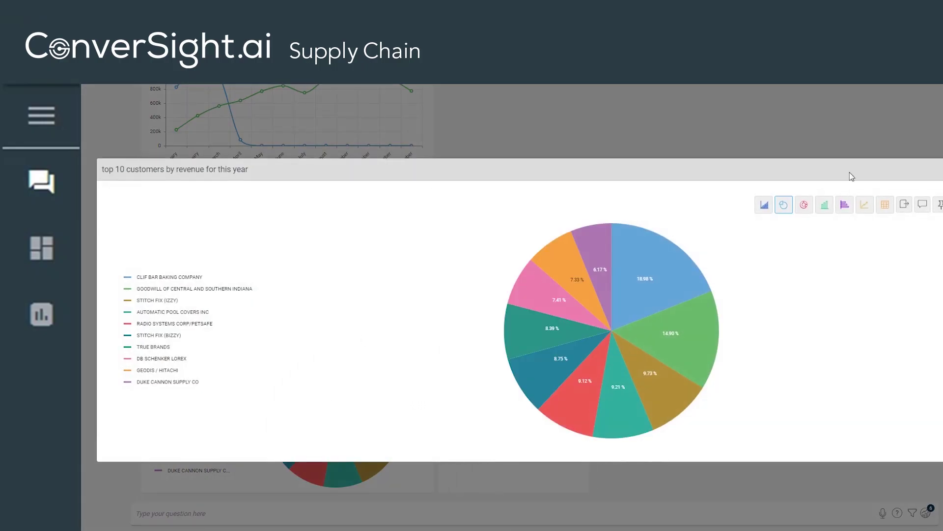
Step: Show the top 10 customers by revenue for this year as a bar chart
click(824, 204)
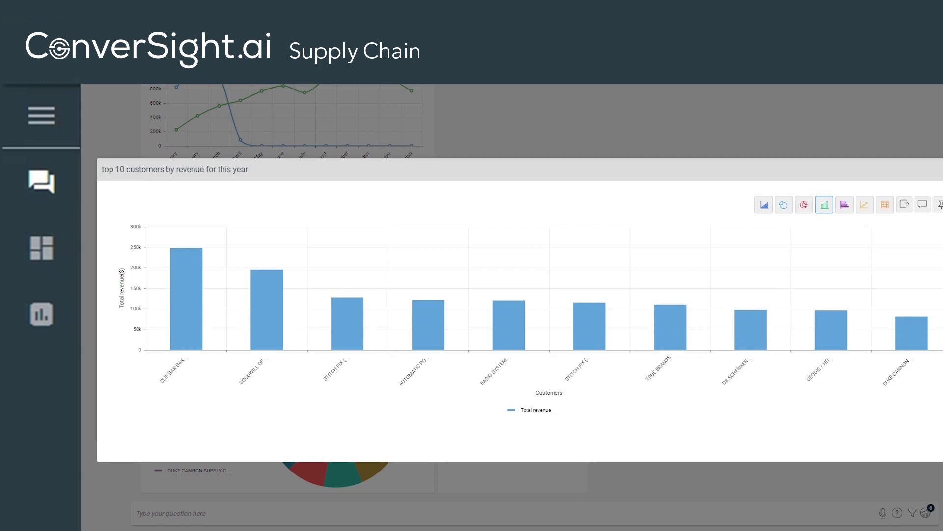
Step: Pin the customer revenue chart to the pinboard and ask again for top 10 customers by revenue
click(940, 204)
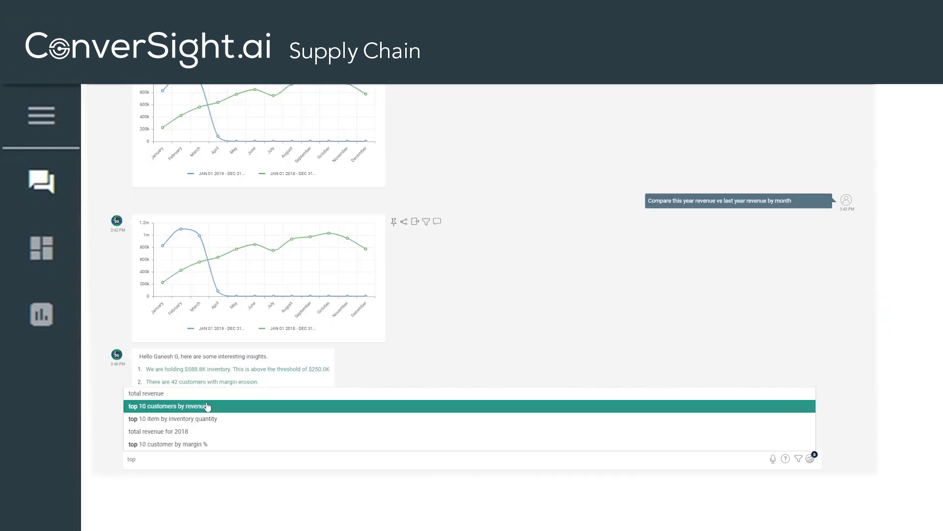
click(209, 407)
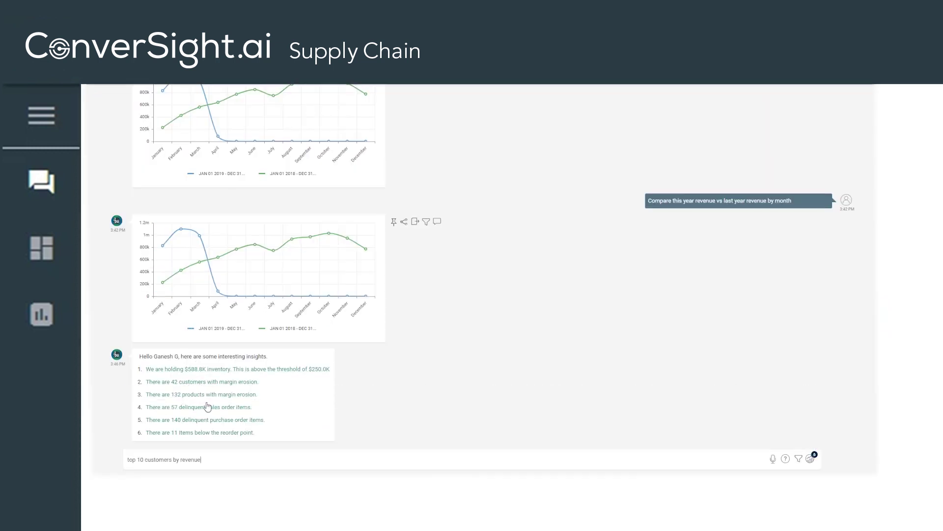